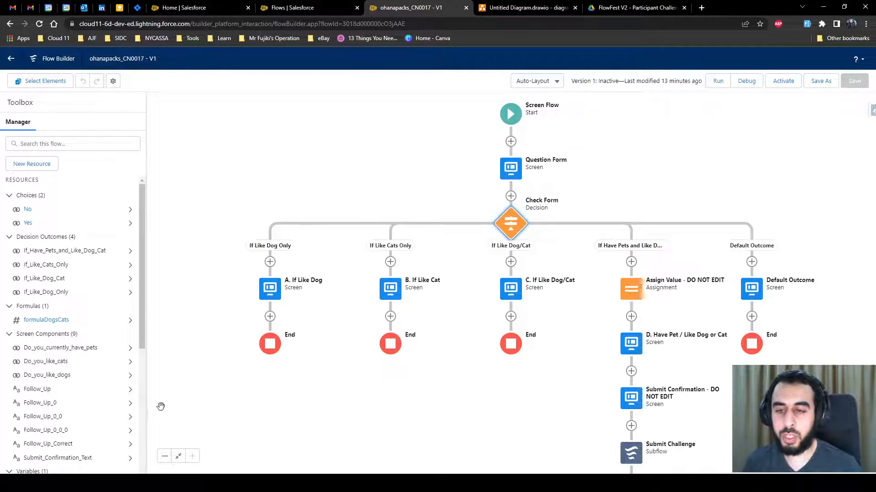
- Read the CN0017 requirements in the FlowFest V2 Participant Challenge Sheet PDF, highlighting the condition about having pets
{"action": "left_click", "coordinate": [623, 8]}
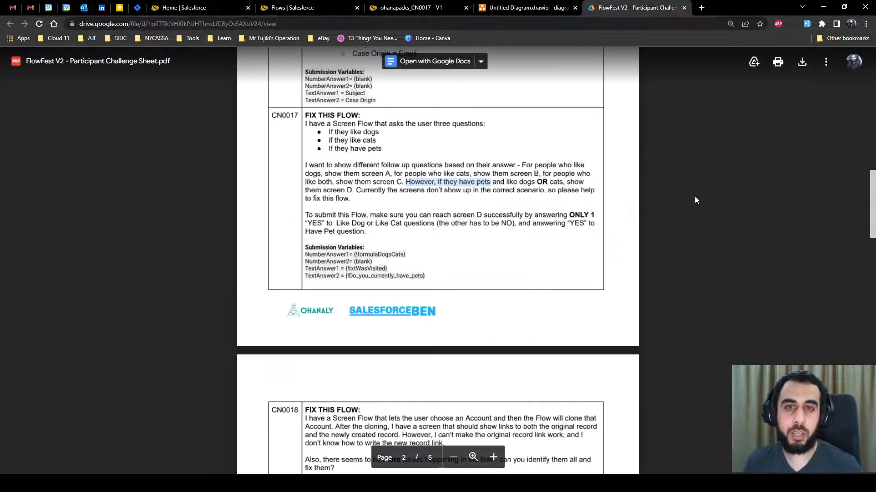
{"action": "left_click", "coordinate": [506, 170]}
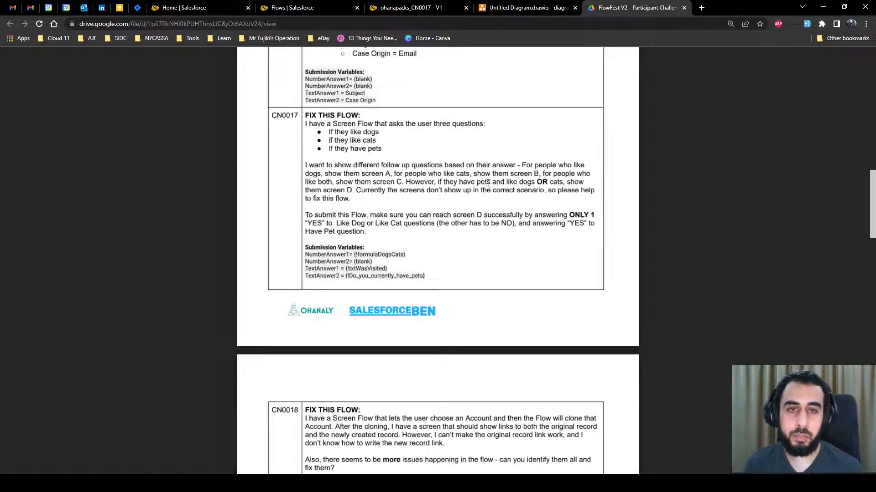
{"action": "left_click_drag", "start_coordinate": [491, 182], "coordinate": [459, 183]}
{"action": "left_click", "coordinate": [472, 183]}
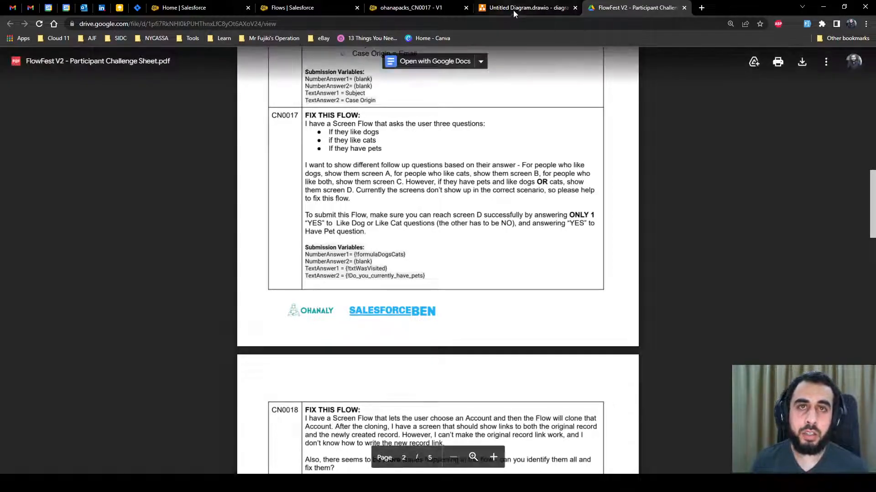
- In the ohanapacks_CN0017 flow in Flow Builder, inspect the dogs, cats and pets radio button questions on the Question Form screen, then close it unchanged
{"action": "left_click", "coordinate": [423, 13]}
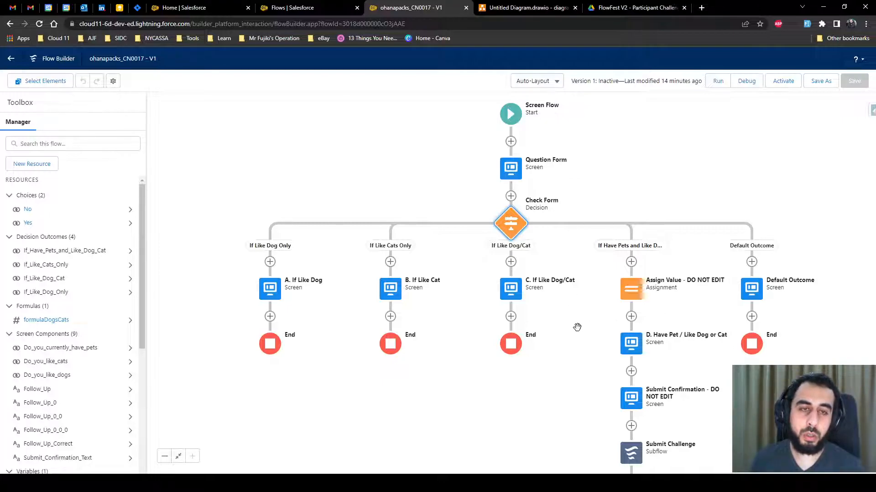
{"action": "left_click", "coordinate": [510, 170]}
{"action": "double_click", "coordinate": [510, 170]}
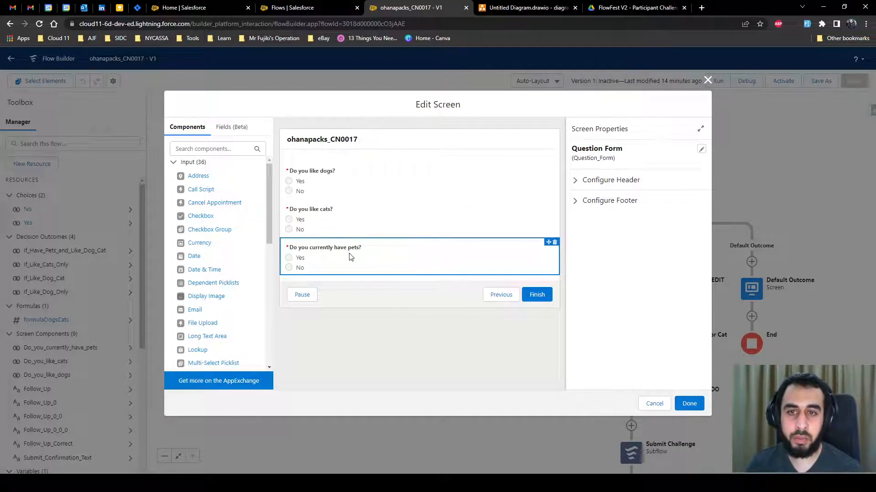
{"action": "left_click", "coordinate": [308, 181]}
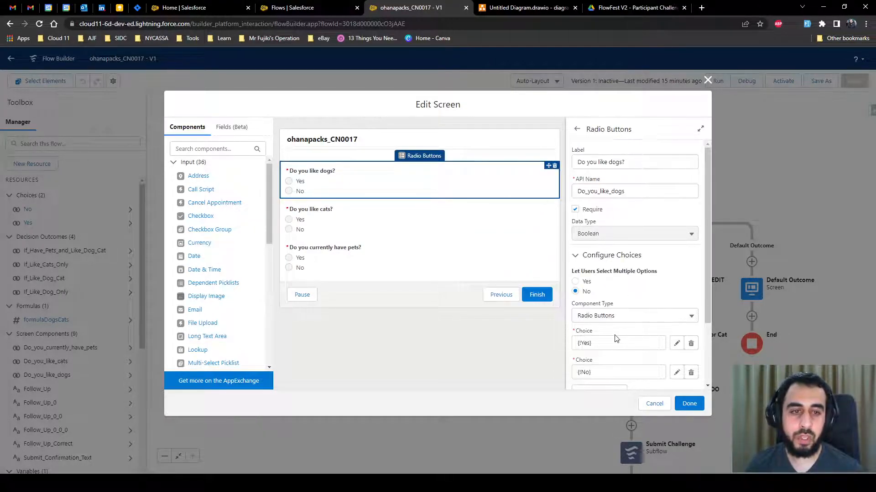
{"action": "scroll", "coordinate": [615, 338], "scroll_direction": "down", "scroll_amount": 1}
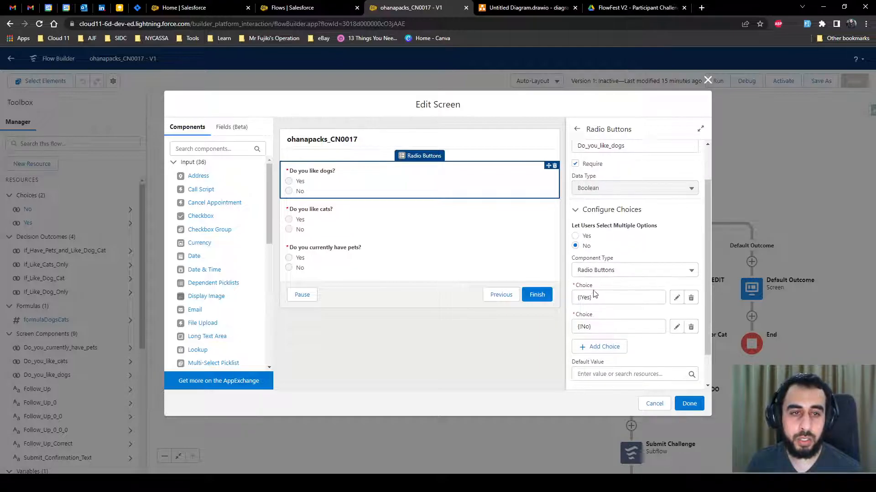
{"action": "left_click", "coordinate": [369, 223]}
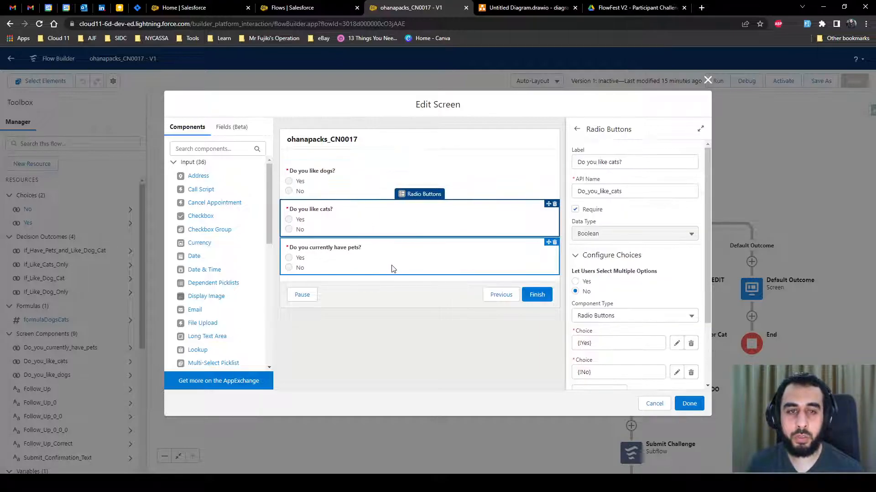
{"action": "left_click", "coordinate": [391, 267]}
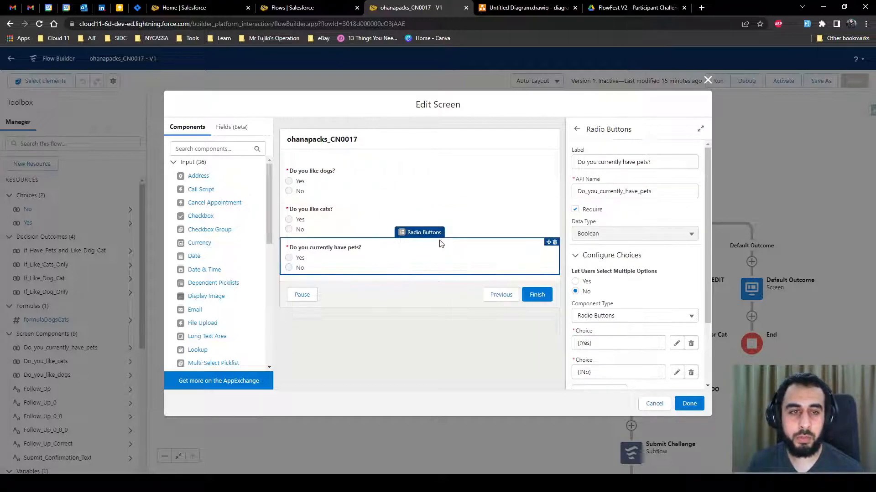
{"action": "left_click", "coordinate": [654, 403]}
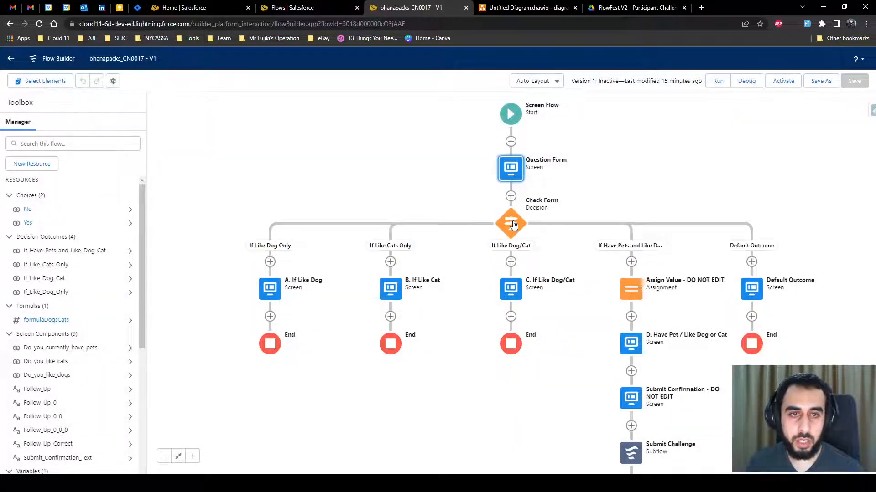
- Review the conditions of the If Like Dog Only outcome in the Check Form decision and close it without changes
{"action": "double_click", "coordinate": [513, 224]}
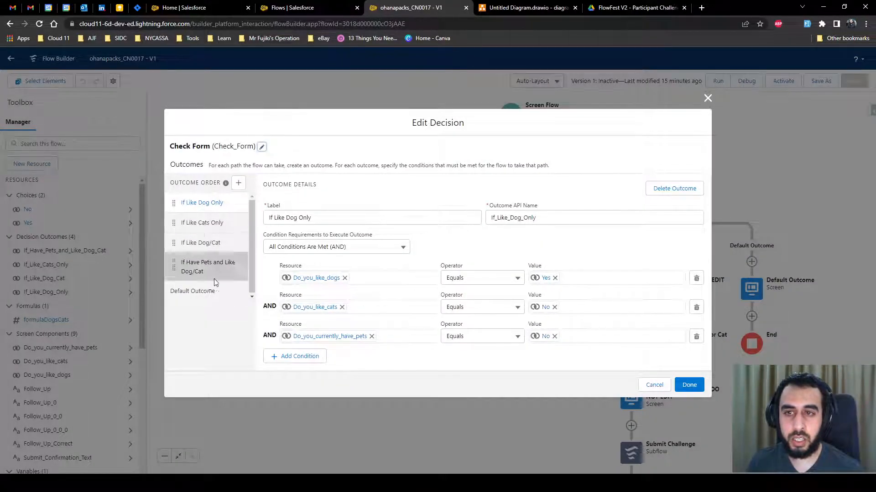
{"action": "left_click", "coordinate": [707, 99]}
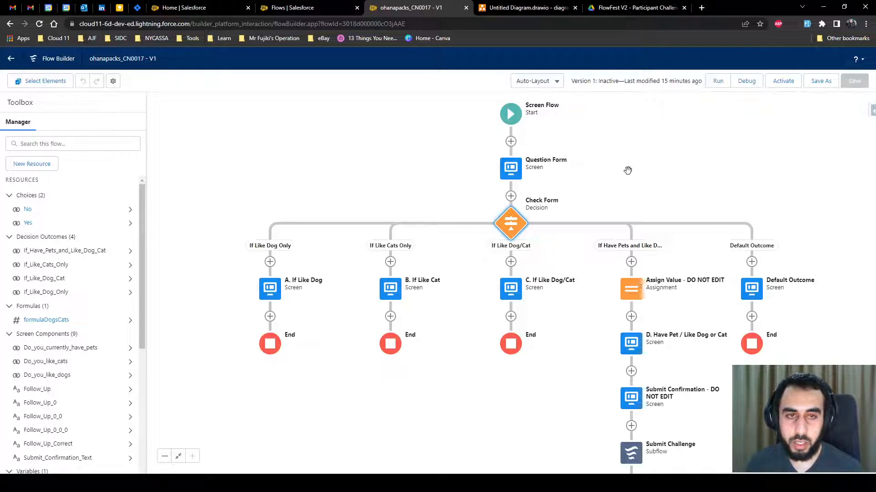
{"action": "double_click", "coordinate": [507, 224]}
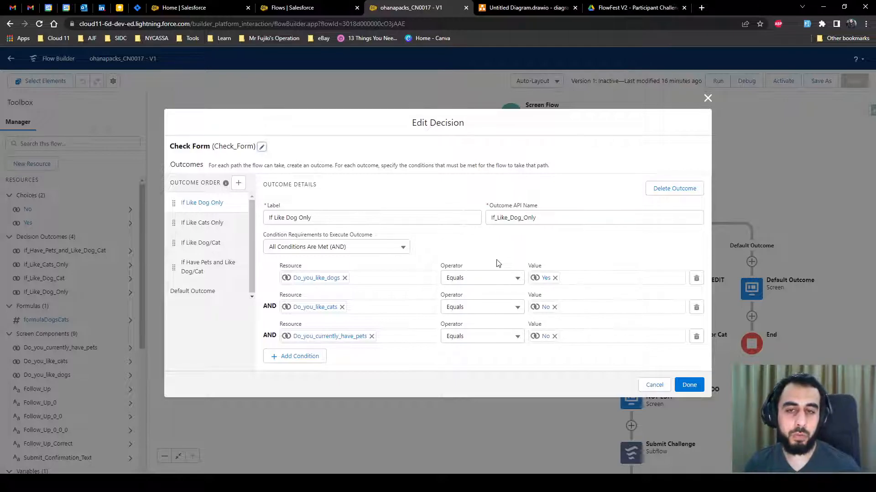
{"action": "left_click", "coordinate": [707, 98]}
- Recheck the "Do you like dogs?" question on the Question Form screen, then reopen the Check Form decision
{"action": "double_click", "coordinate": [509, 170]}
{"action": "left_click", "coordinate": [314, 187]}
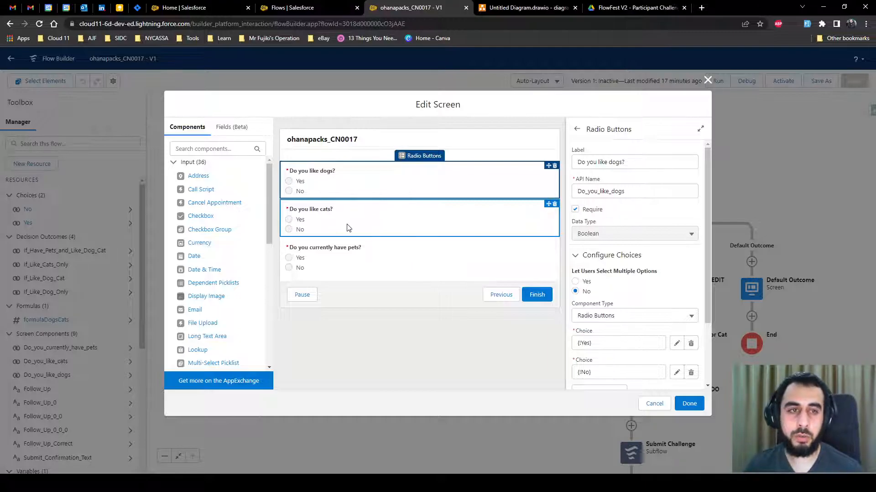
{"action": "left_click", "coordinate": [706, 80]}
{"action": "left_click", "coordinate": [505, 222]}
{"action": "left_click", "coordinate": [508, 311]}
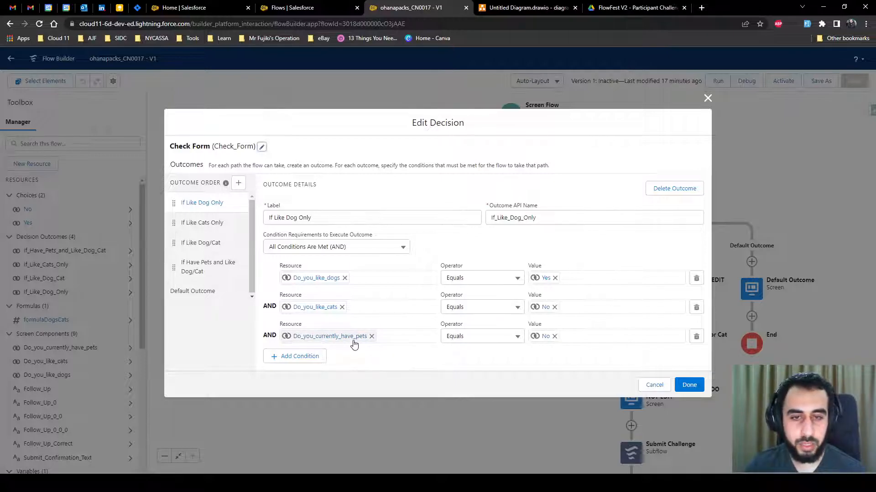
- Reread the CN0017 questions and the screen A to D rules in the challenge sheet PDF, highlighting the relevant phrases
{"action": "left_click", "coordinate": [636, 8]}
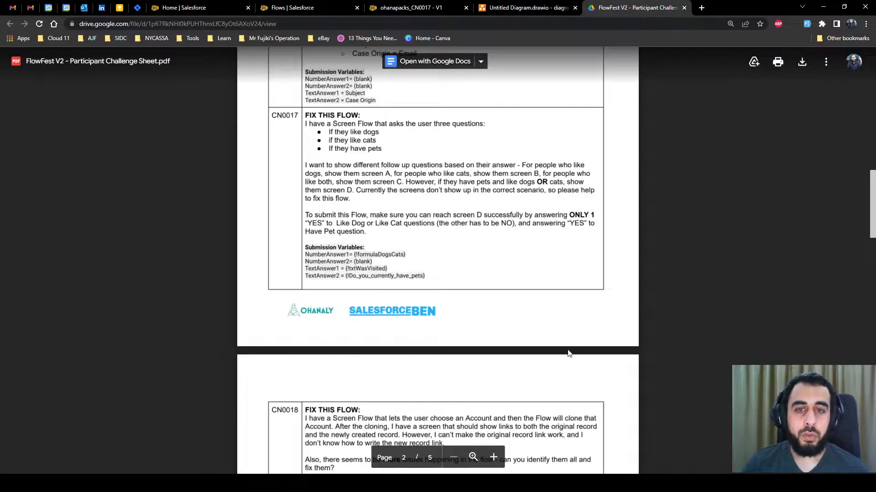
{"action": "scroll", "coordinate": [490, 288], "scroll_direction": "up", "scroll_amount": 1}
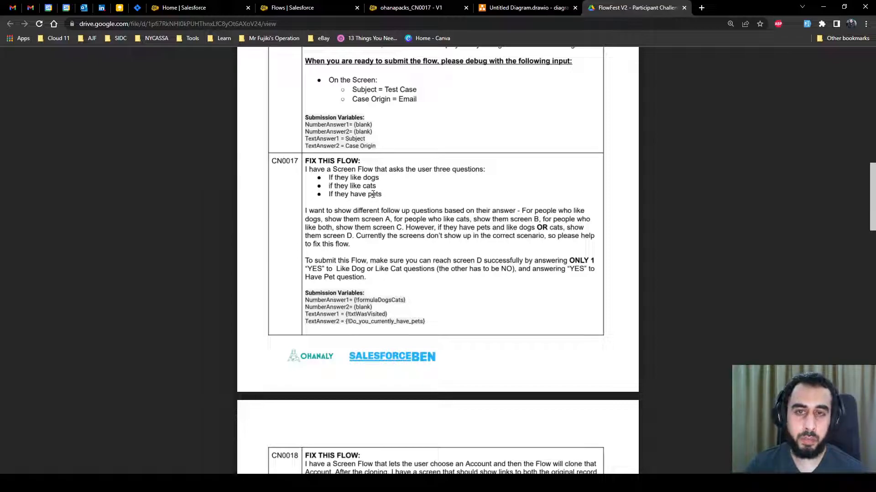
{"action": "triple_click", "coordinate": [349, 195]}
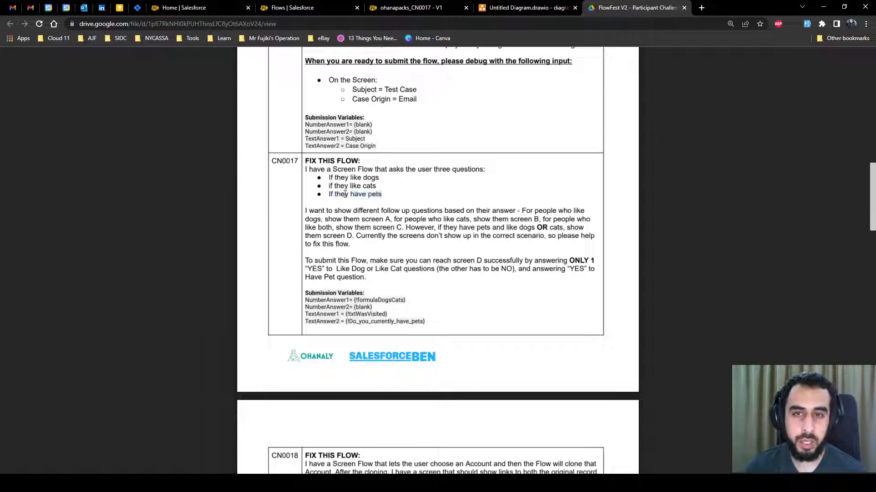
{"action": "left_click_drag", "start_coordinate": [378, 186], "coordinate": [328, 178]}
{"action": "left_click", "coordinate": [353, 180]}
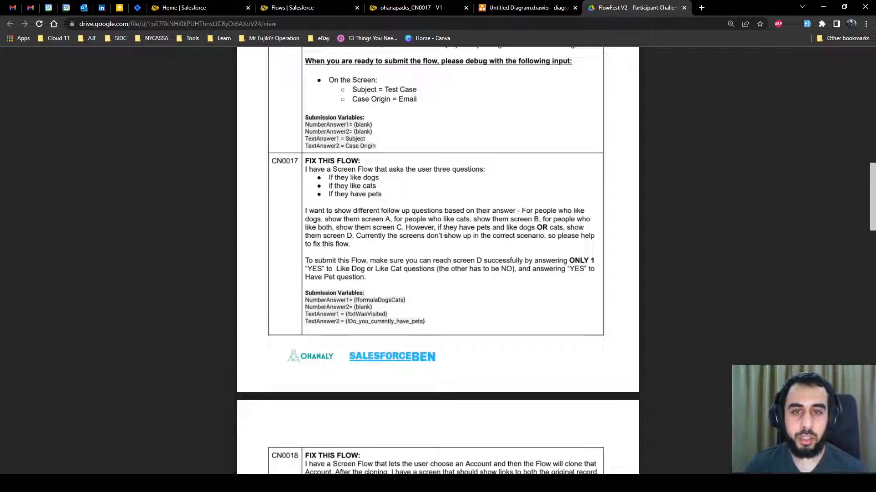
{"action": "left_click_drag", "start_coordinate": [406, 226], "coordinate": [485, 230]}
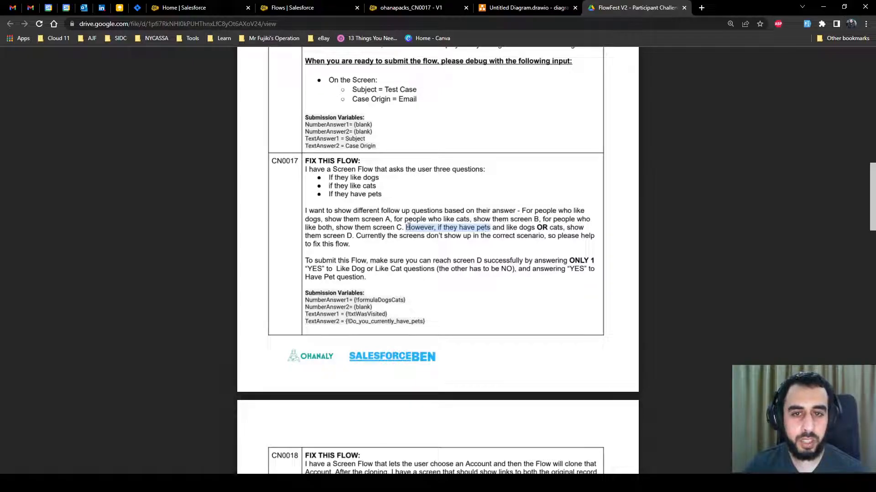
{"action": "left_click_drag", "start_coordinate": [402, 228], "coordinate": [324, 220]}
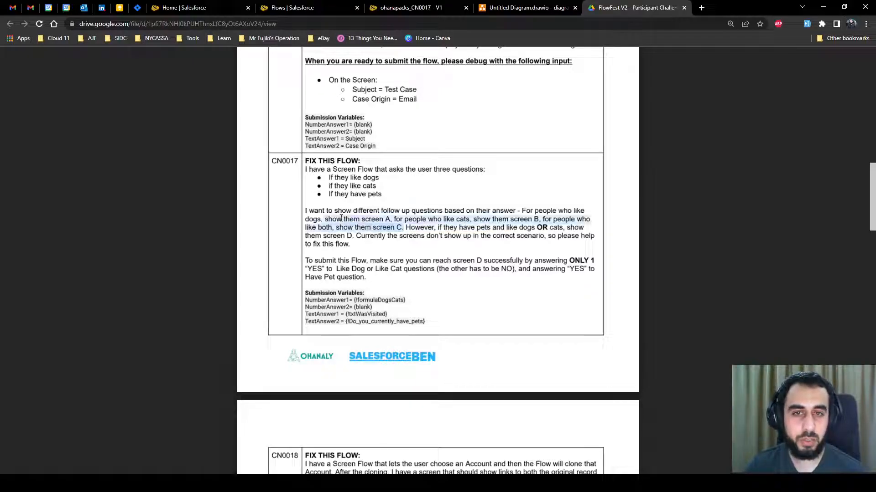
{"action": "left_click", "coordinate": [449, 229]}
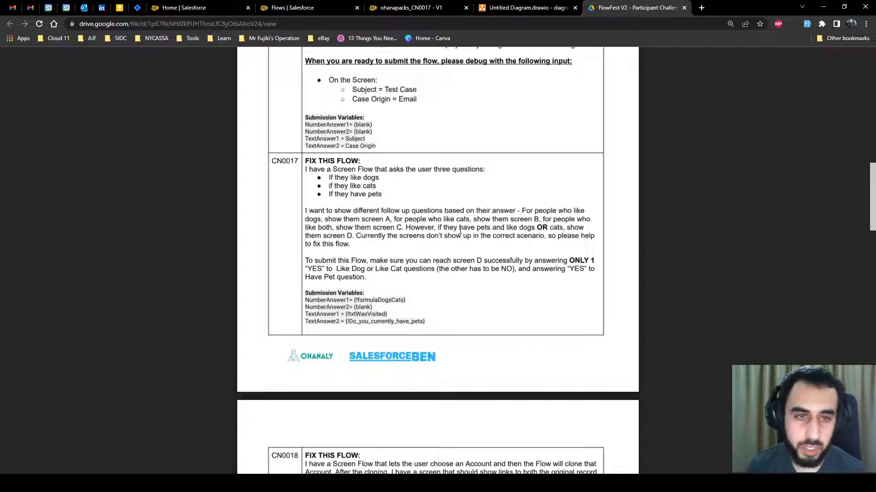
- View the scenarios diagram in diagrams.net, then review the Cats Only, Dog/Cat and Have Pets outcomes of the Check Form decision in Flow Builder
{"action": "left_click", "coordinate": [494, 9]}
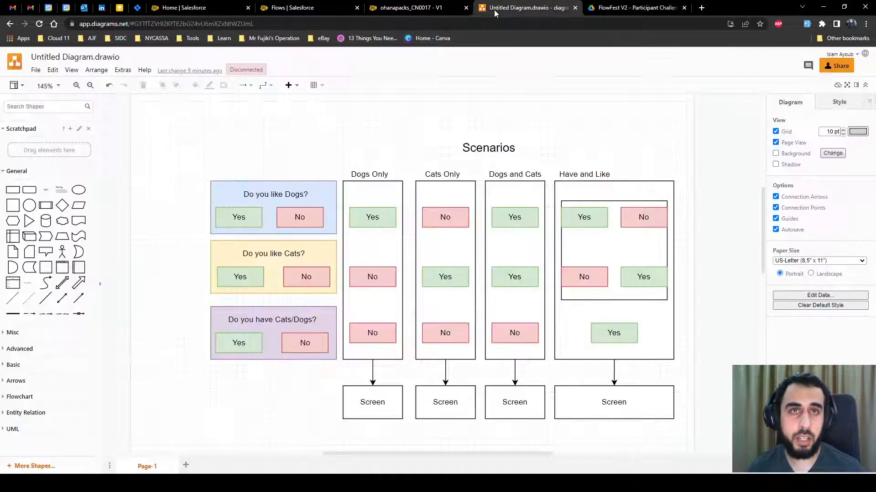
{"action": "left_click", "coordinate": [431, 10]}
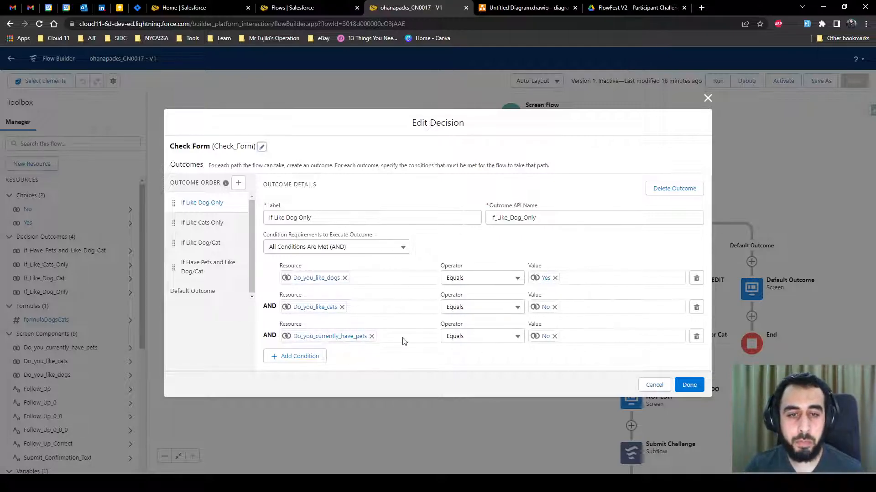
{"action": "left_click", "coordinate": [193, 221]}
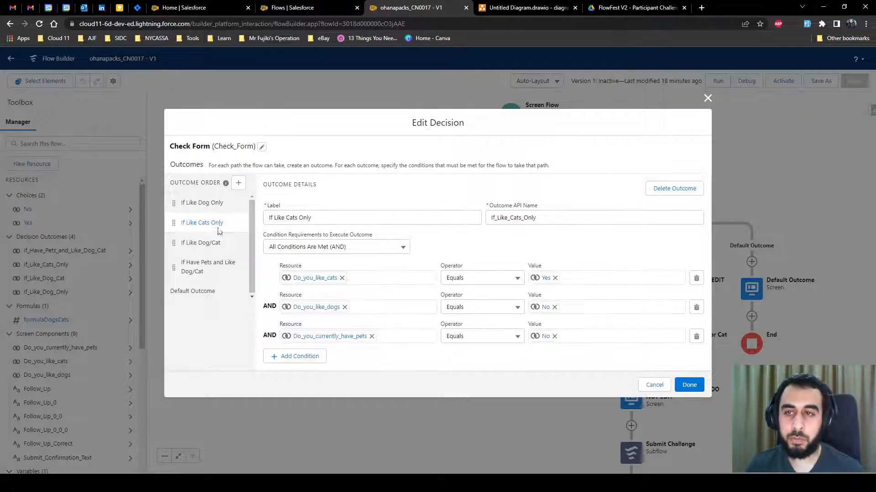
{"action": "left_click", "coordinate": [202, 242]}
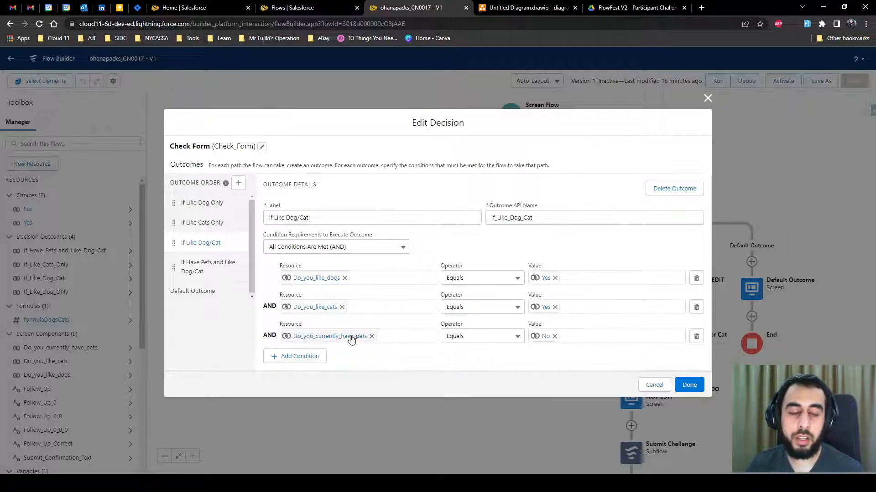
{"action": "left_click", "coordinate": [201, 264]}
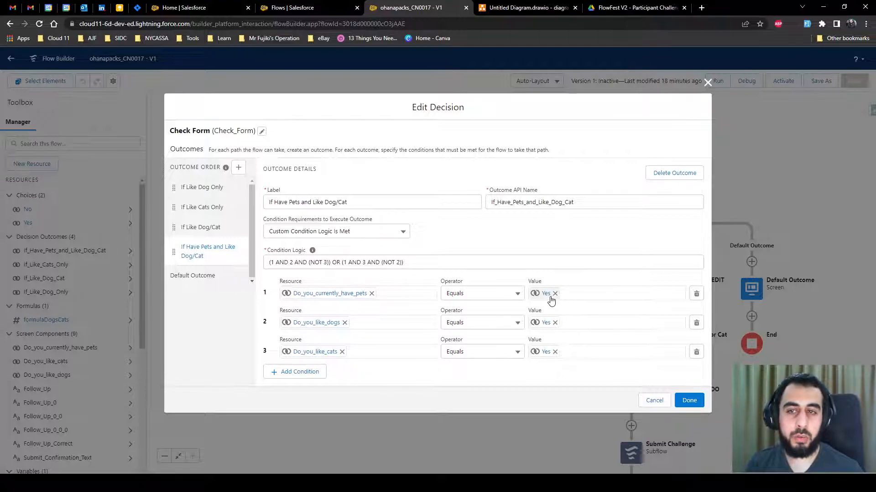
- Highlight the screen D condition "if they have pets and like dogs OR cats" in the challenge sheet PDF
{"action": "left_click", "coordinate": [614, 8]}
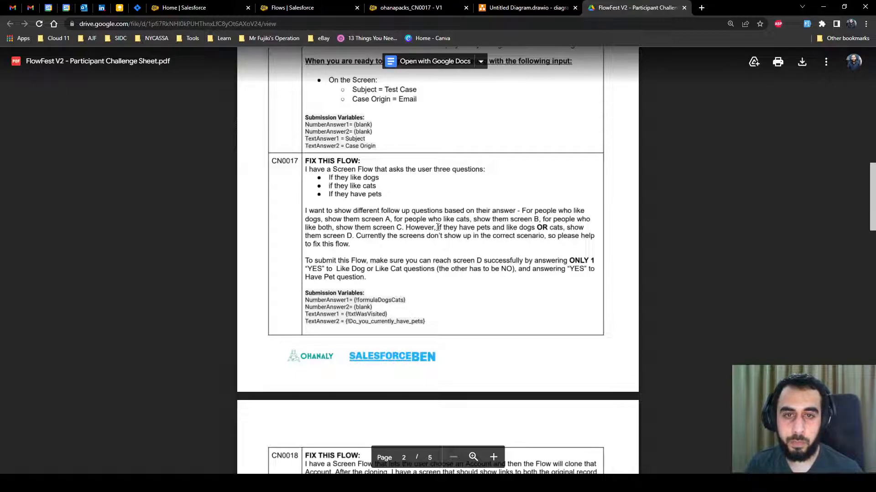
{"action": "left_click_drag", "start_coordinate": [437, 227], "coordinate": [563, 228]}
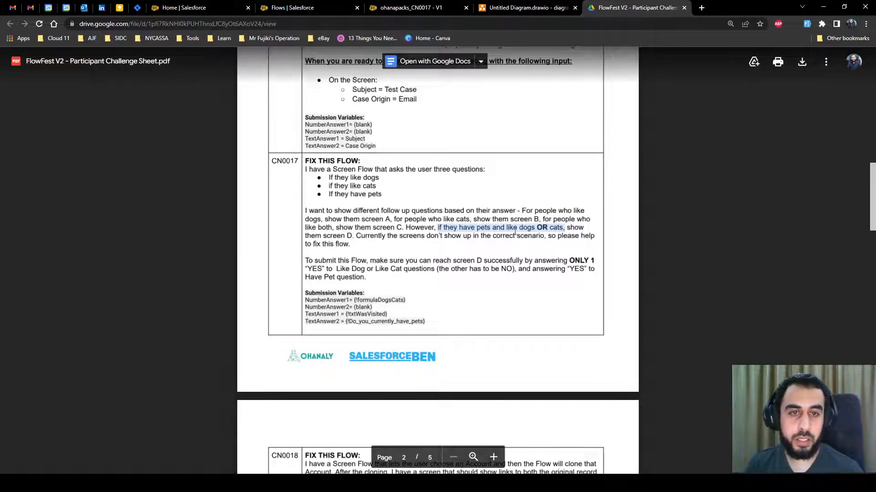
{"action": "left_click", "coordinate": [455, 230]}
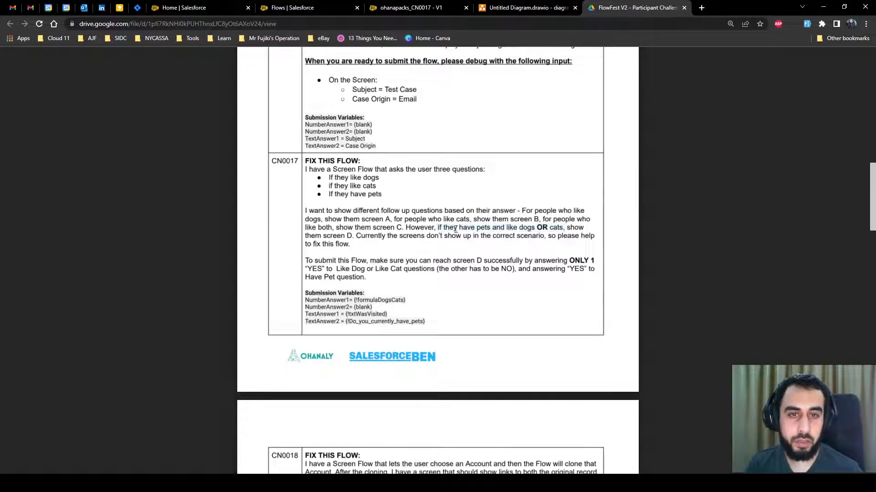
{"action": "left_click_drag", "start_coordinate": [438, 228], "coordinate": [485, 227]}
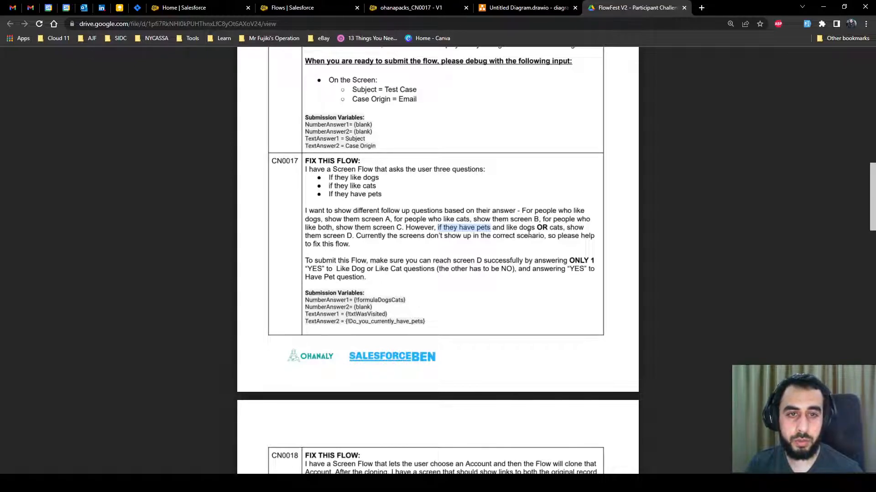
- Back in Flow Builder, examine the first group of the custom condition logic for the If Have Pets and Like Dog/Cat outcome
{"action": "left_click", "coordinate": [425, 9]}
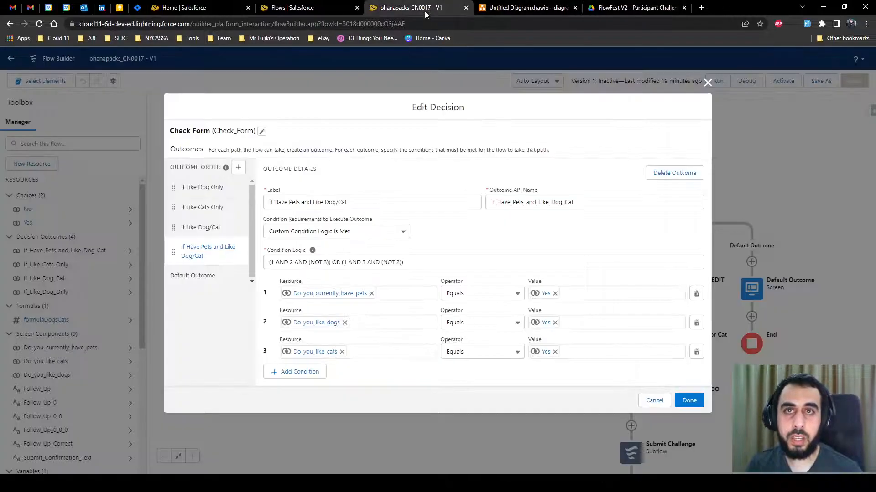
{"action": "left_click", "coordinate": [287, 263]}
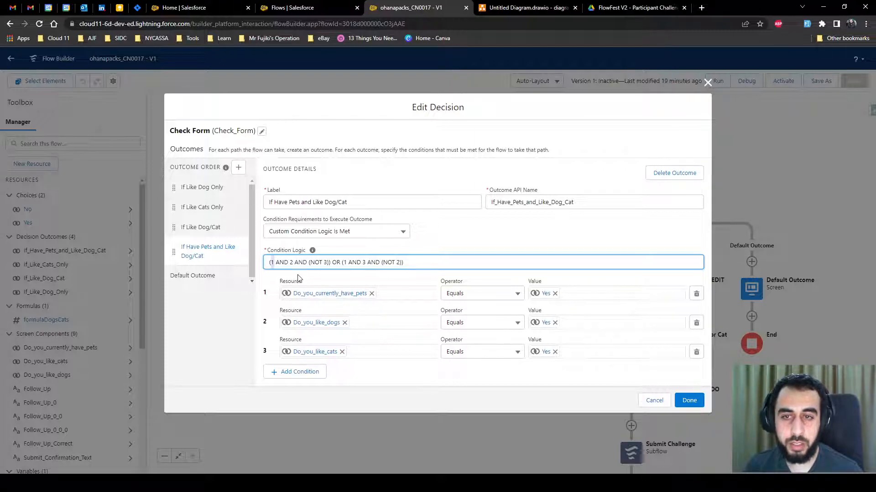
{"action": "left_click", "coordinate": [293, 262]}
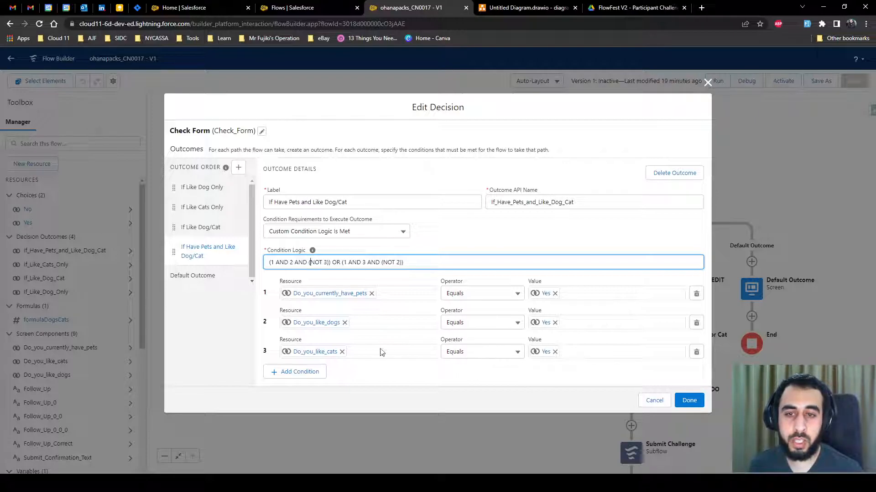
{"action": "left_click_drag", "start_coordinate": [330, 262], "coordinate": [268, 262]}
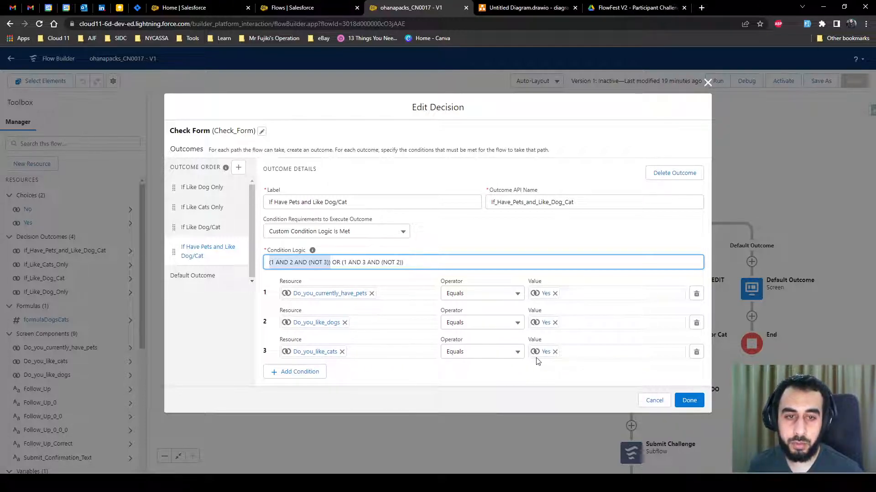
- Examine the second group of the custom condition logic, "(1 AND 3 AND (NOT 2))", against the pets, dogs and cats conditions
{"action": "left_click", "coordinate": [389, 258]}
{"action": "left_click_drag", "start_coordinate": [342, 262], "coordinate": [427, 264]}
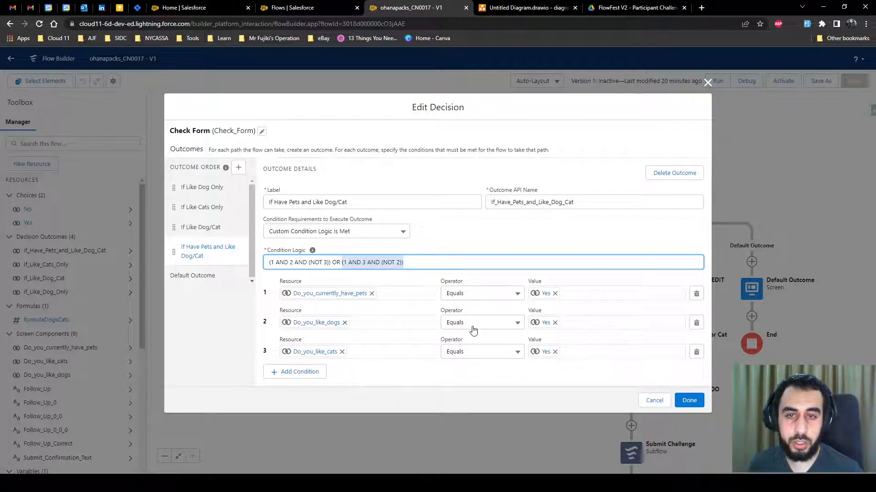
{"action": "left_click", "coordinate": [422, 260]}
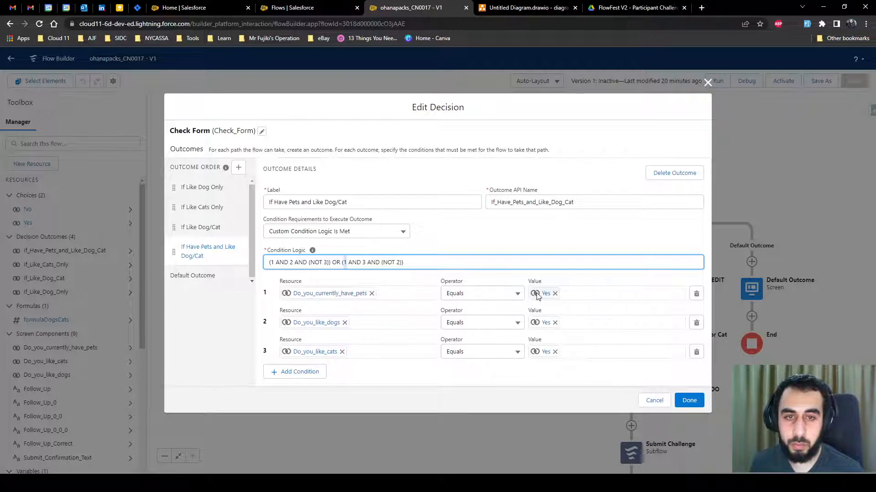
{"action": "left_click", "coordinate": [380, 263]}
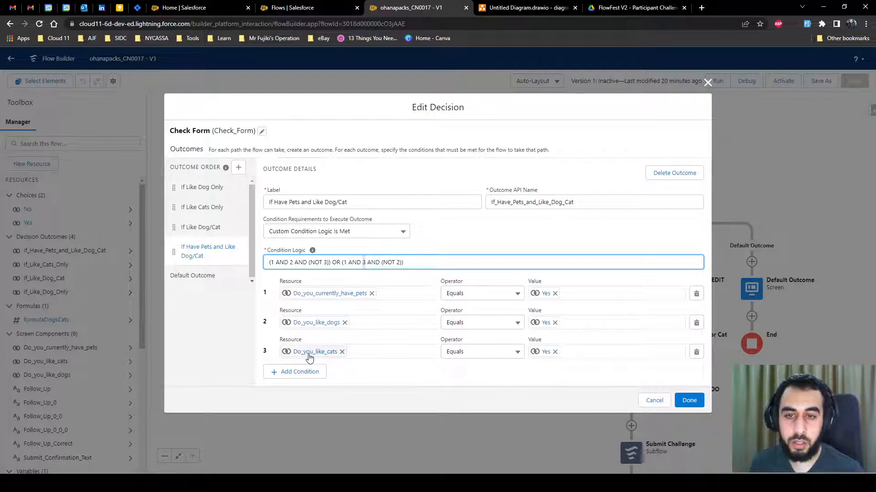
{"action": "left_click", "coordinate": [408, 262]}
{"action": "left_click_drag", "start_coordinate": [382, 262], "coordinate": [403, 261]}
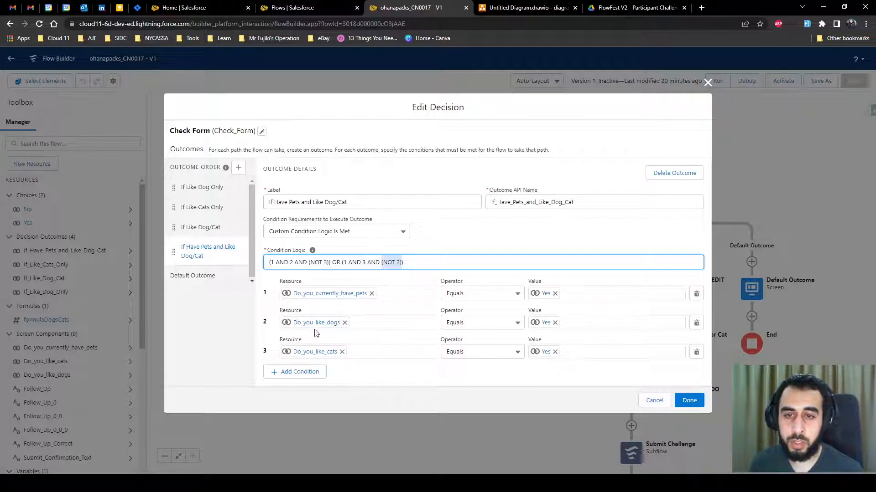
{"action": "left_click", "coordinate": [450, 255]}
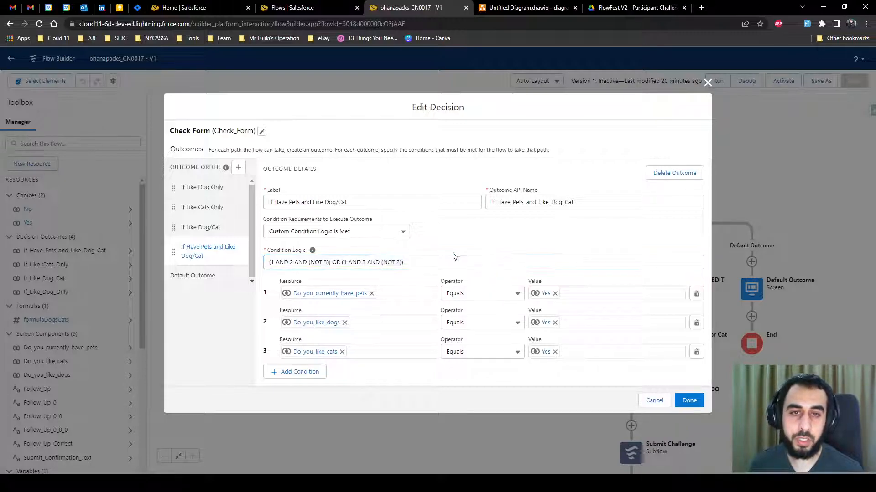
- Accept the Check Form decision, save the flow and open it for debugging
{"action": "left_click", "coordinate": [689, 405]}
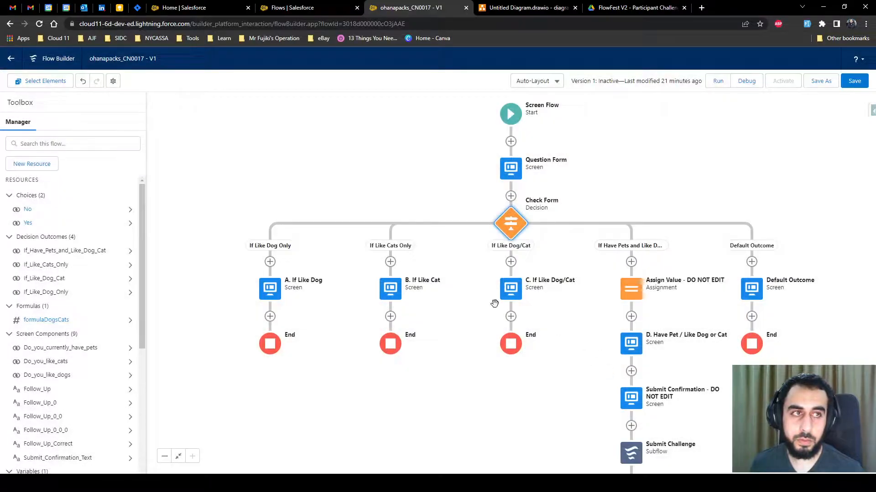
{"action": "left_click", "coordinate": [855, 88]}
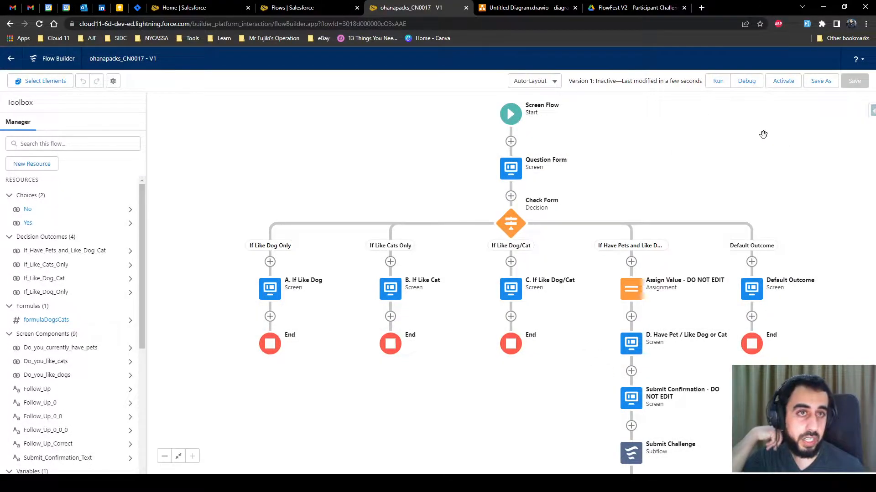
{"action": "left_click", "coordinate": [746, 81]}
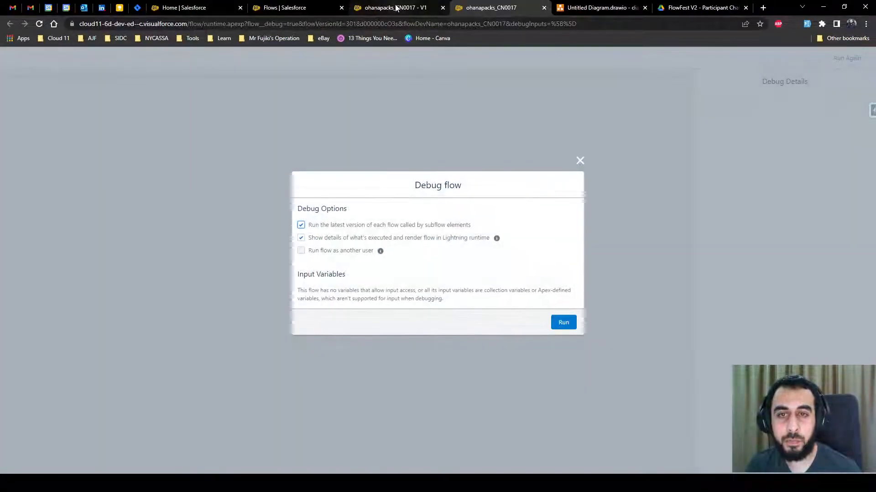
- Back in Flow Builder, review the message text on the D. Have Pet / Like Dog or Cat and C. If Like Dog/Cat screens
{"action": "left_click", "coordinate": [395, 8]}
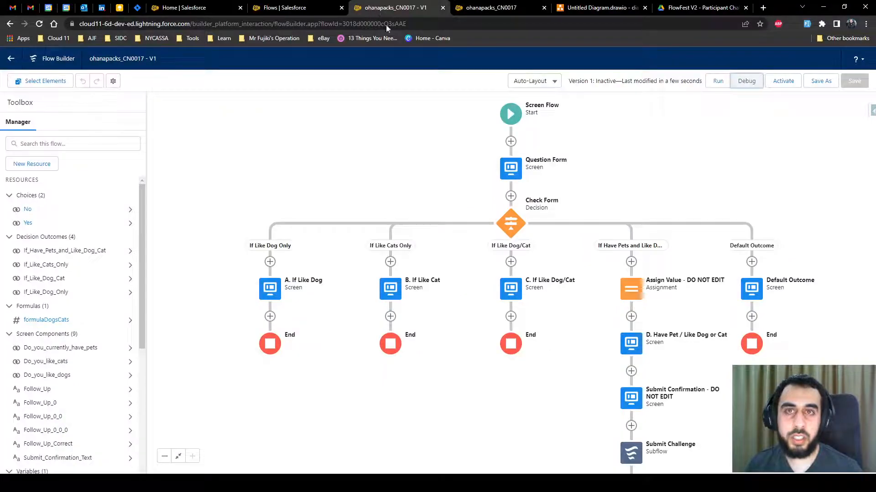
{"action": "left_click", "coordinate": [631, 342]}
{"action": "left_click", "coordinate": [631, 426]}
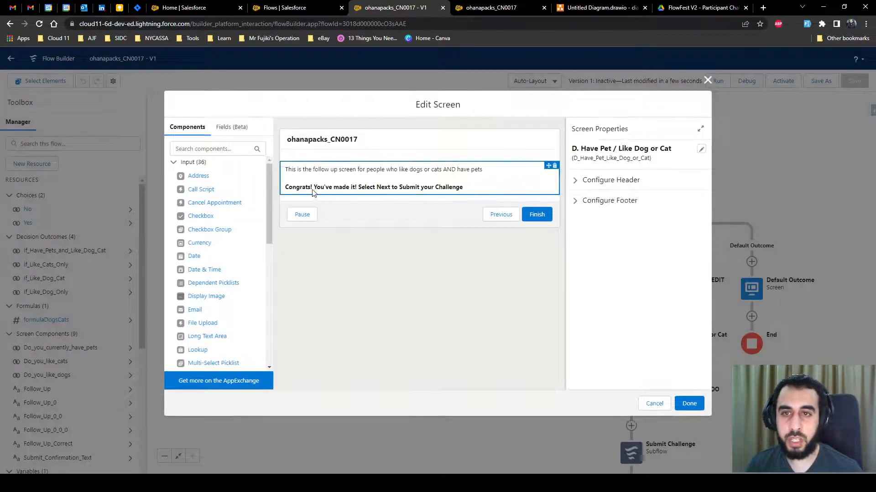
{"action": "left_click", "coordinate": [708, 80]}
{"action": "left_click", "coordinate": [511, 289]}
{"action": "left_click", "coordinate": [510, 374]}
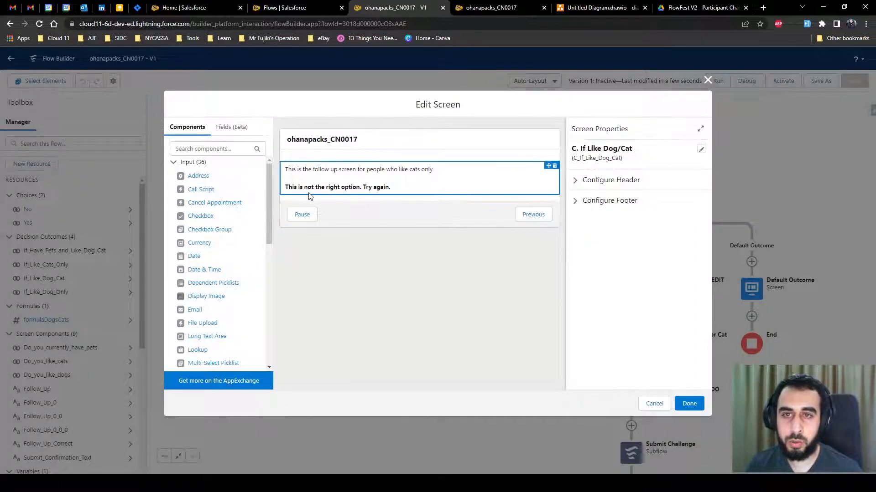
{"action": "left_click", "coordinate": [707, 81]}
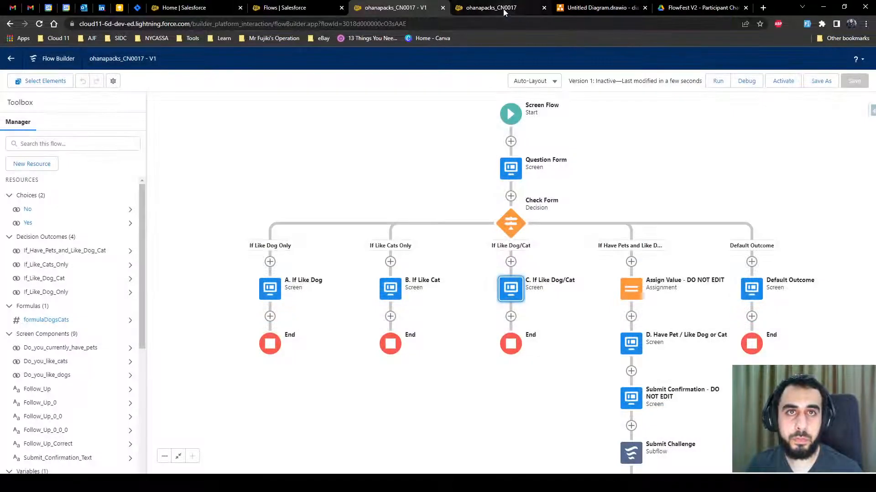
- Return to the debug page and run the flow with the current debug options
{"action": "left_click", "coordinate": [503, 9]}
{"action": "left_click", "coordinate": [564, 323]}
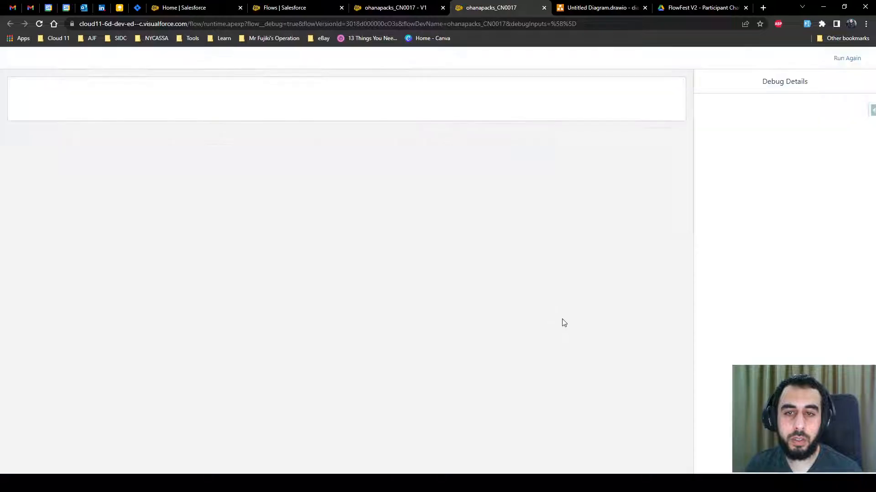
- View the scenarios diagram, then highlight and read the CN0017 submission instructions for reaching screen D in the challenge sheet PDF
{"action": "left_click", "coordinate": [608, 10]}
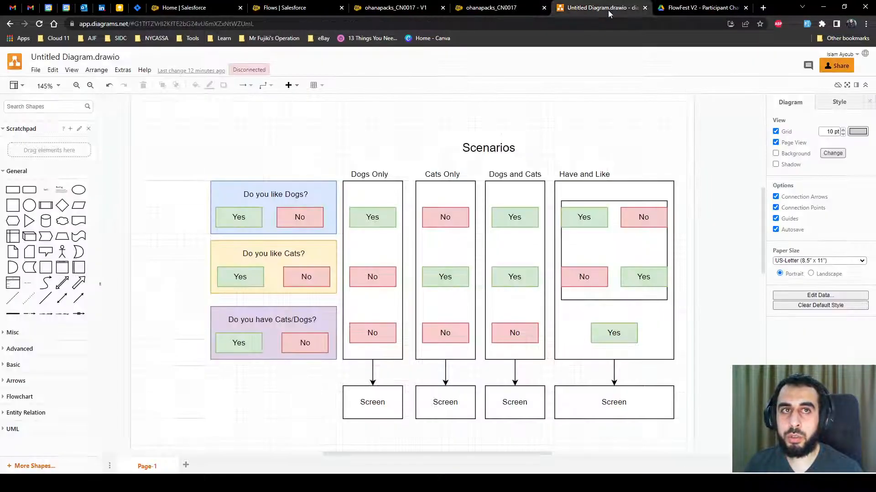
{"action": "left_click", "coordinate": [699, 10]}
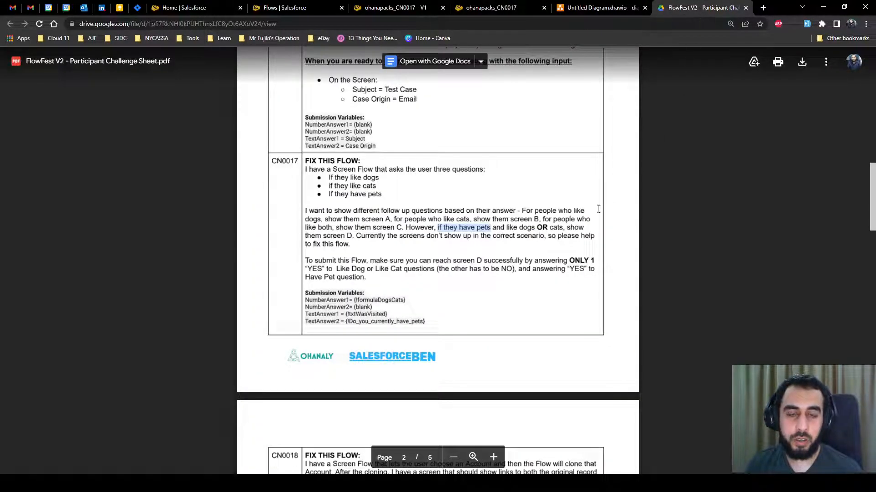
{"action": "left_click", "coordinate": [513, 219]}
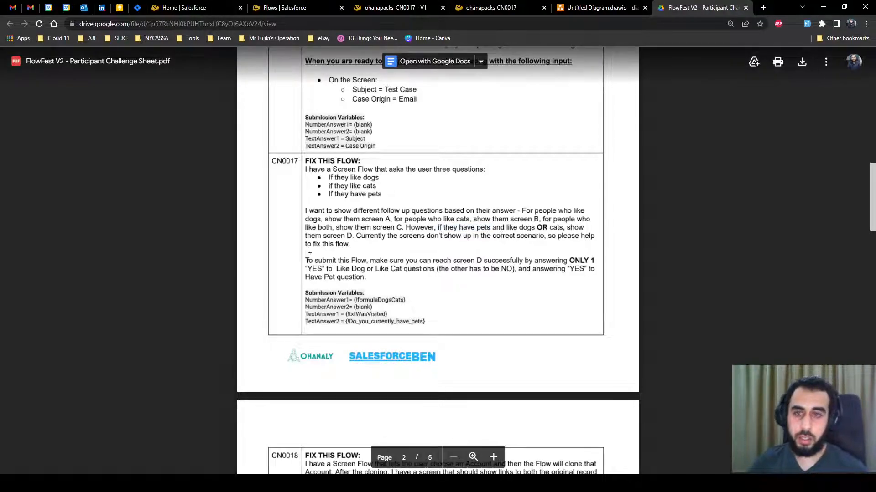
{"action": "left_click_drag", "start_coordinate": [304, 260], "coordinate": [372, 279]}
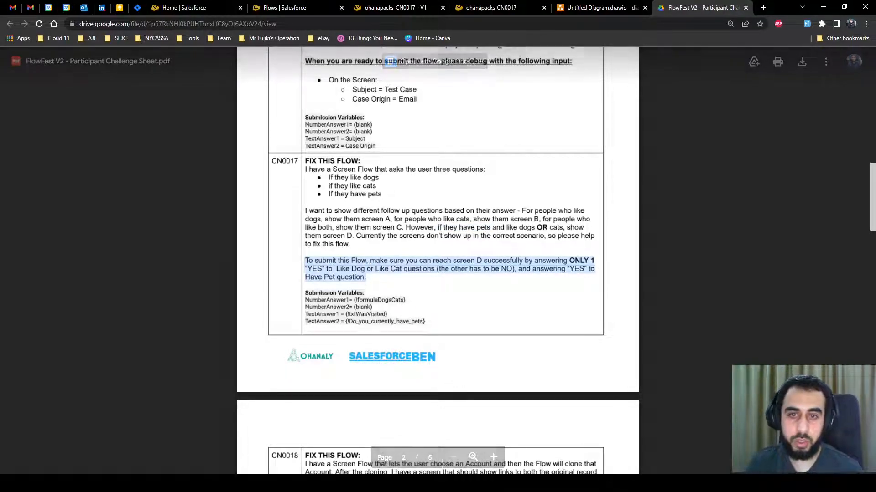
{"action": "left_click", "coordinate": [454, 263]}
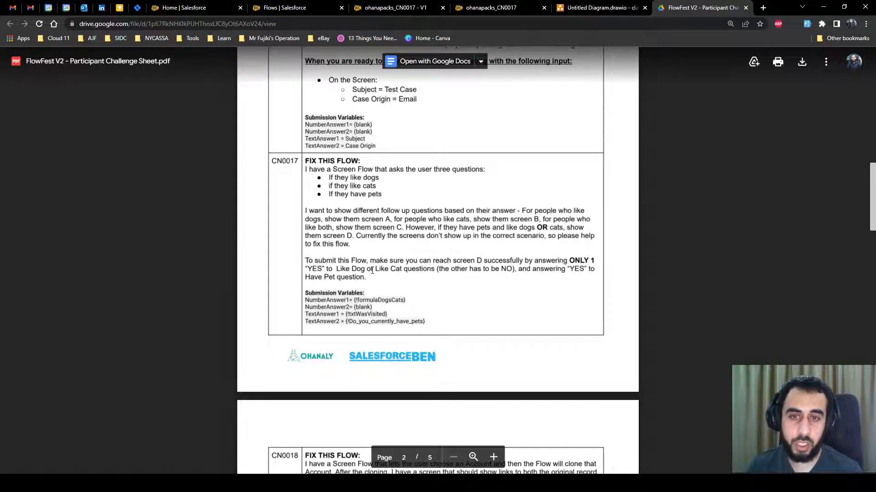
- In the flow debug run, try Yes for dogs with No for cats, then swap to No for dogs and Yes for cats
{"action": "left_click", "coordinate": [485, 13]}
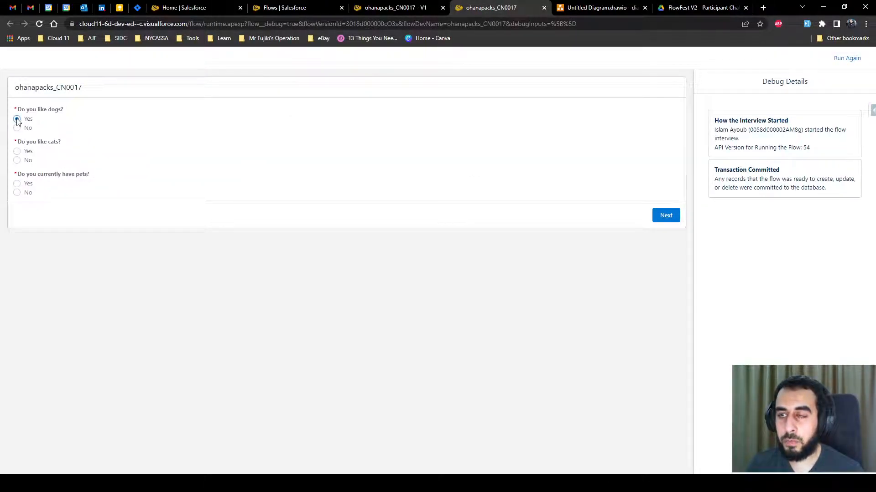
{"action": "left_click", "coordinate": [17, 161]}
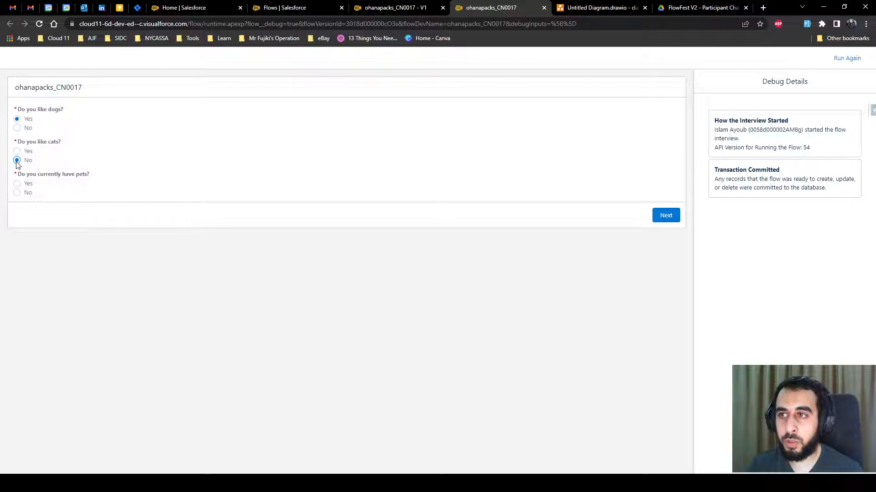
{"action": "left_click", "coordinate": [17, 152]}
{"action": "left_click", "coordinate": [17, 128]}
- Highlight the condition "the other has to be NO" in the CN0017 submission instructions of the challenge sheet PDF
{"action": "left_click", "coordinate": [688, 9]}
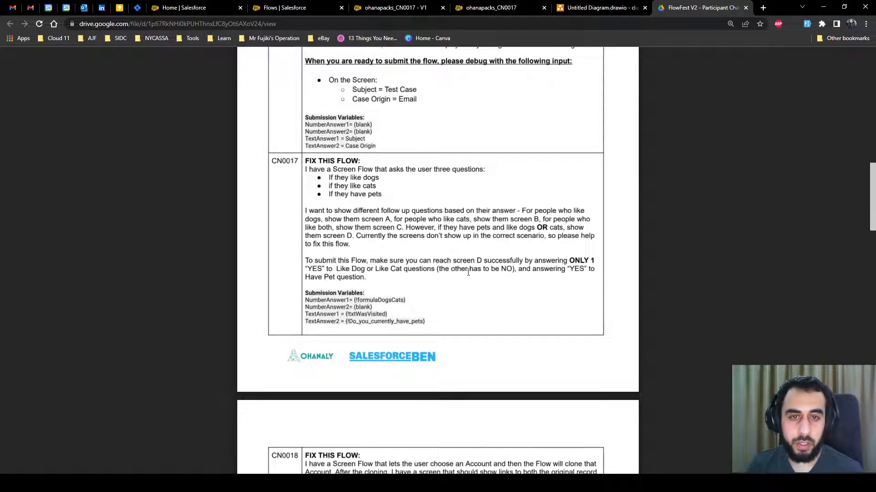
{"action": "left_click_drag", "start_coordinate": [509, 269], "coordinate": [405, 269]}
{"action": "left_click", "coordinate": [539, 271]}
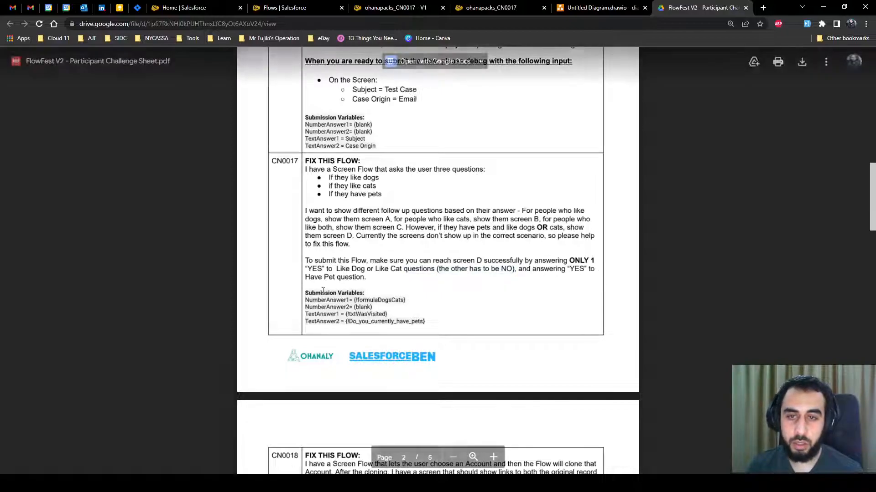
- Test the debug run with Yes for dogs, cats and currently having pets, then go back to the questions
{"action": "left_click", "coordinate": [394, 8]}
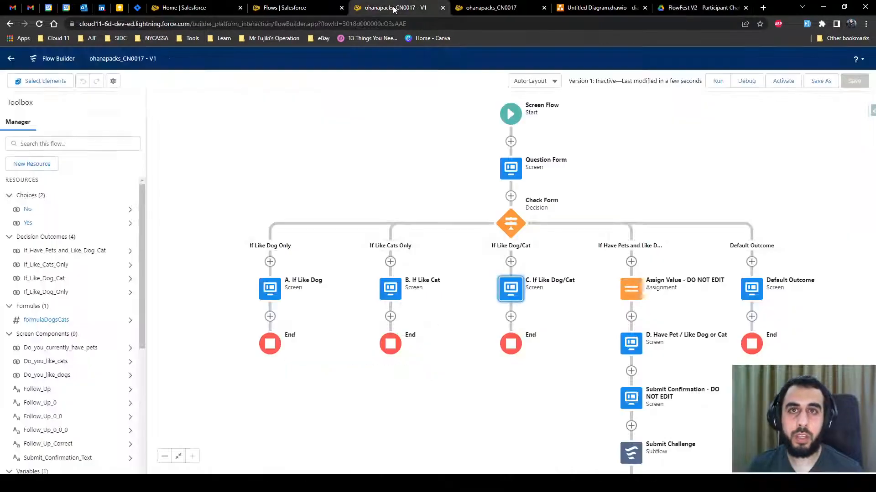
{"action": "left_click", "coordinate": [470, 7]}
{"action": "left_click", "coordinate": [18, 184]}
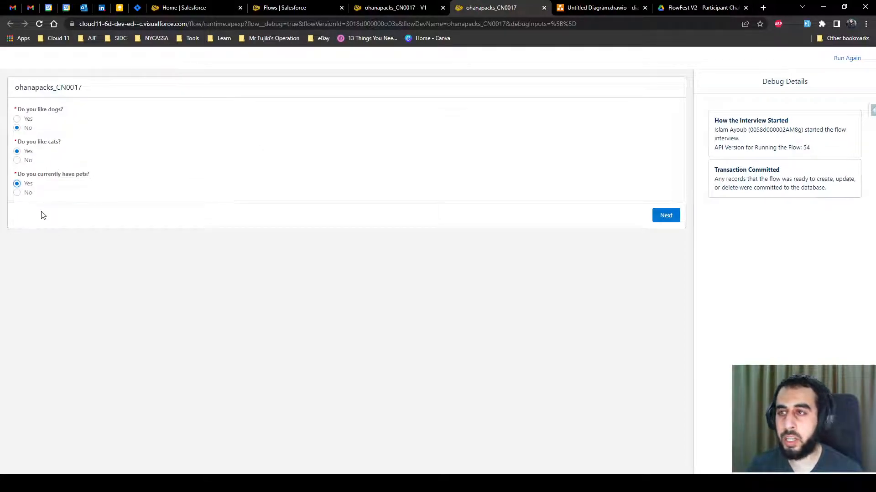
{"action": "left_click", "coordinate": [18, 119]}
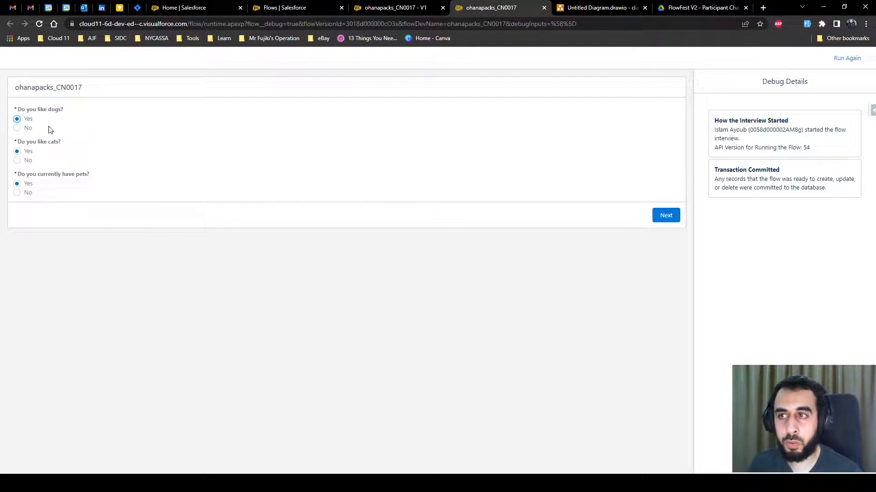
{"action": "left_click", "coordinate": [664, 218]}
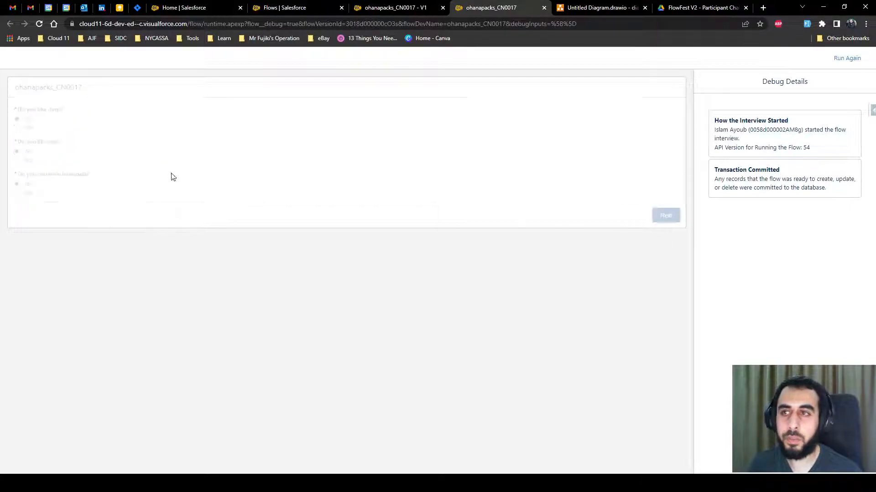
{"action": "left_click", "coordinate": [664, 155]}
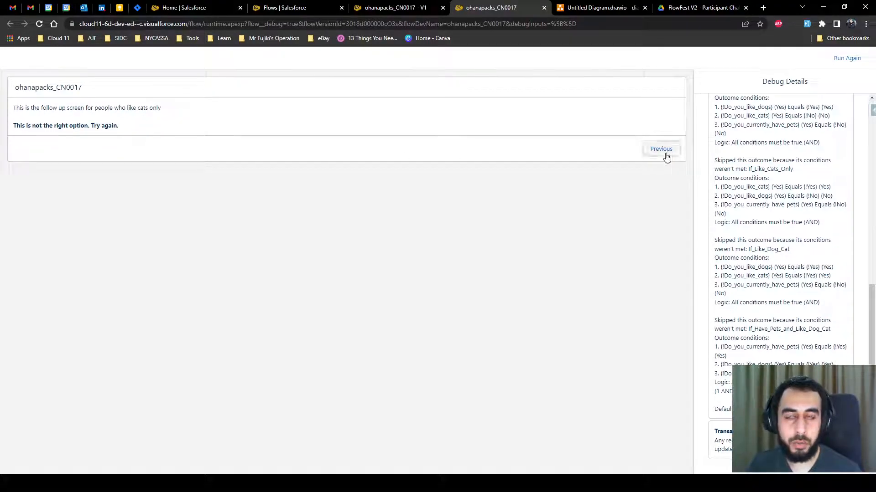
- Test the debug run with No for both dogs and cats while keeping Yes for pets, then go back to the questions
{"action": "left_click", "coordinate": [17, 160]}
{"action": "left_click", "coordinate": [18, 127]}
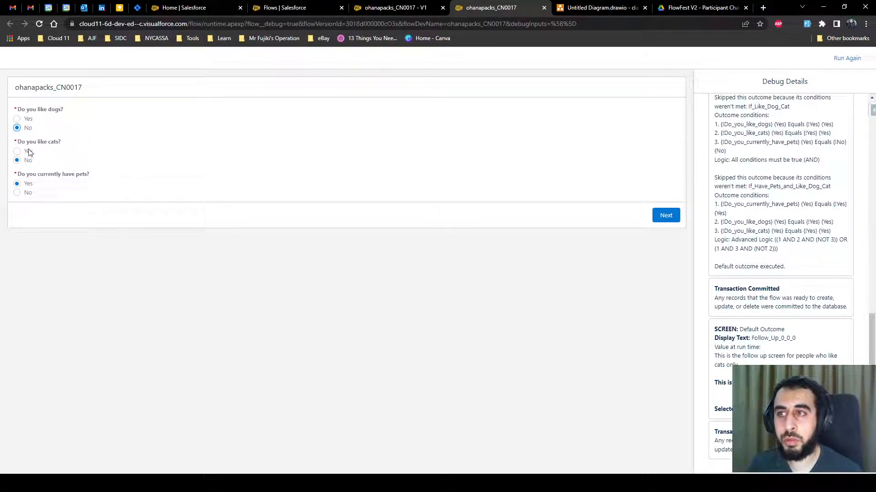
{"action": "left_click", "coordinate": [668, 218]}
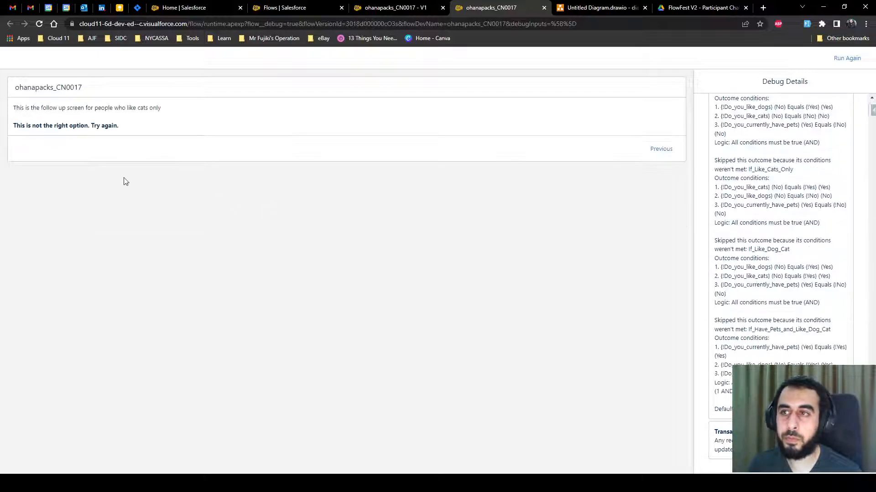
{"action": "left_click", "coordinate": [674, 154]}
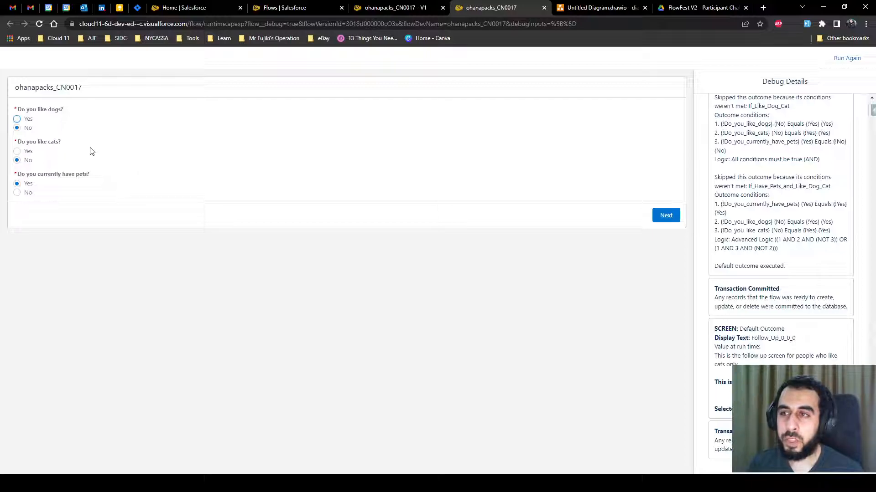
- Test the debug run with Yes for dogs, No for cats and Yes for pets, then go back to the questions
{"action": "left_click", "coordinate": [17, 119]}
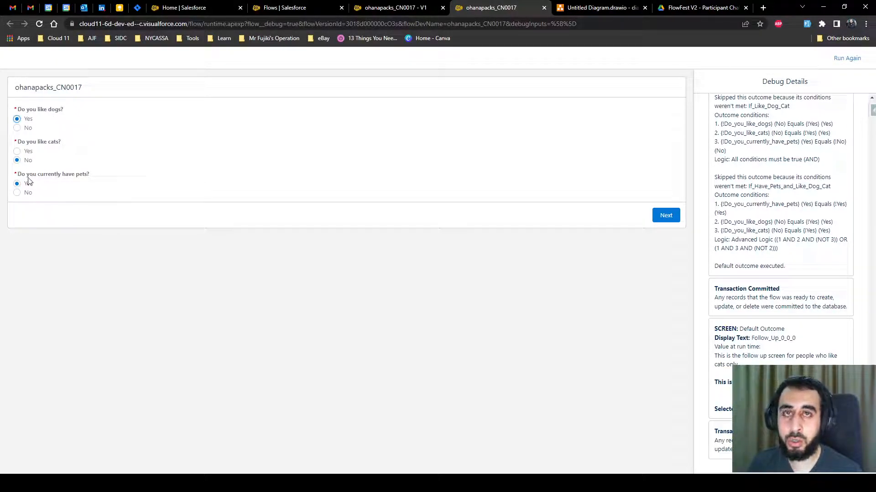
{"action": "left_click", "coordinate": [662, 217]}
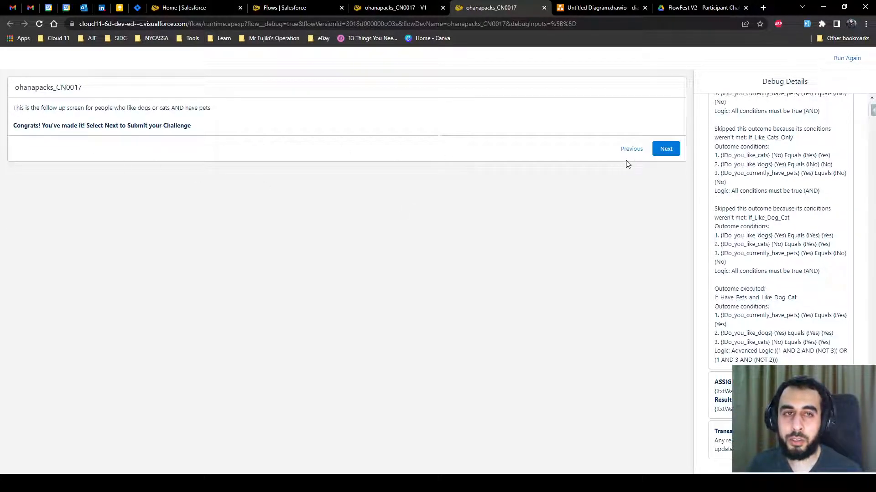
{"action": "left_click", "coordinate": [635, 151]}
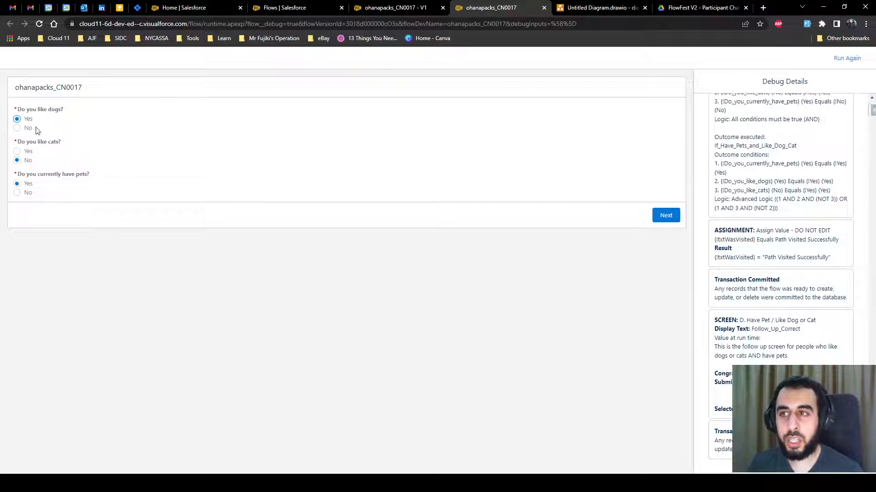
- Answer No for dogs and Yes for cats with Yes for pets, and advance to the follow-up screen
{"action": "left_click", "coordinate": [18, 128]}
{"action": "left_click", "coordinate": [19, 151]}
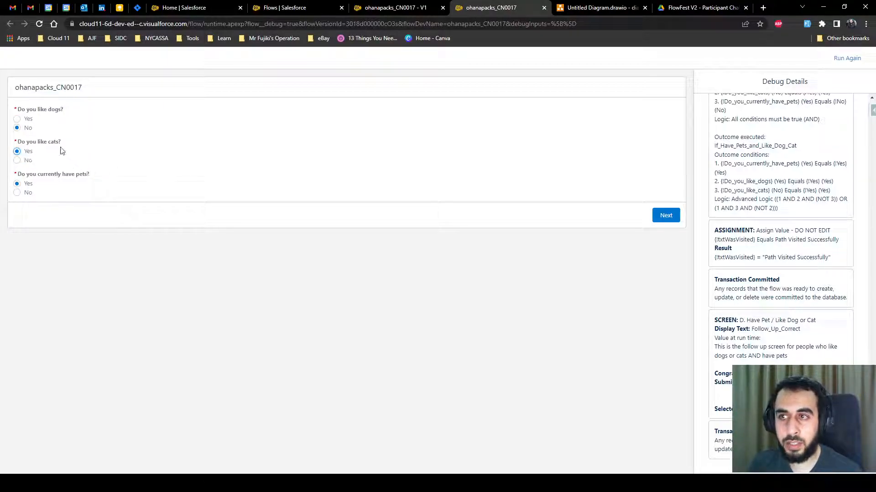
{"action": "left_click", "coordinate": [669, 216]}
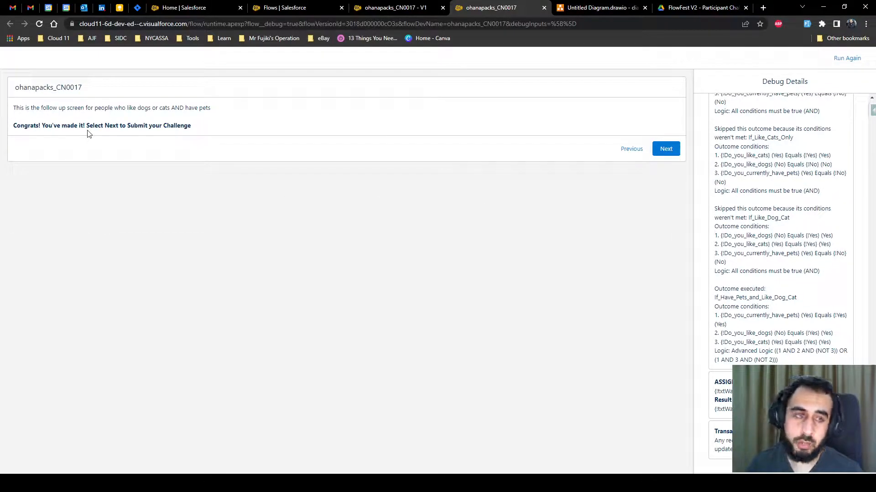
- Reopen the Check Form decision in Flow Builder to view the If Like Dog Only outcome, then switch to the challenge sheet PDF
{"action": "left_click", "coordinate": [373, 11]}
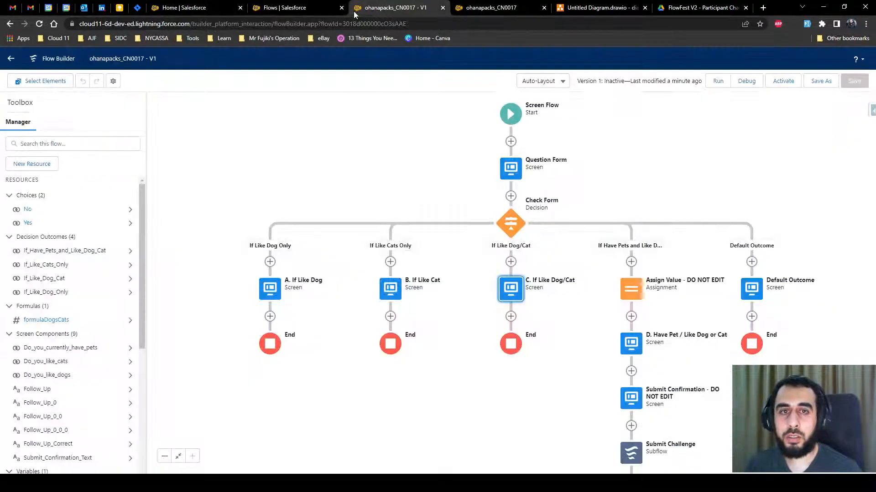
{"action": "left_click", "coordinate": [524, 221]}
{"action": "left_click", "coordinate": [509, 311]}
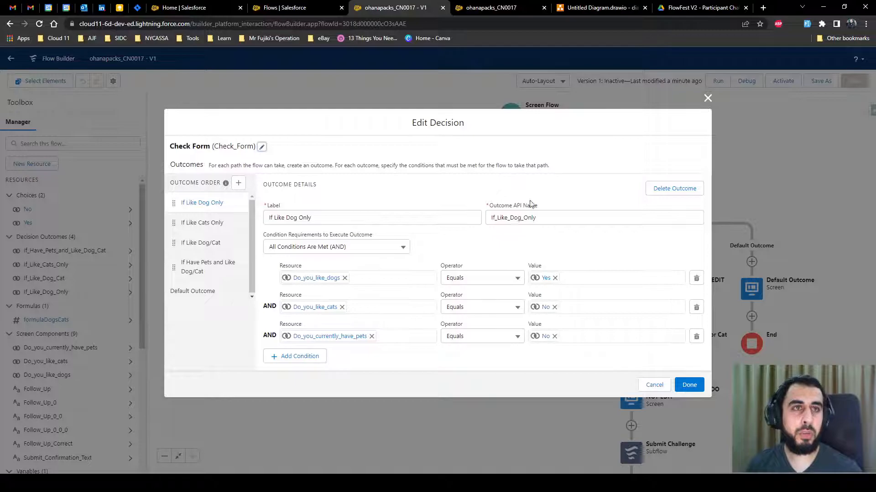
{"action": "left_click", "coordinate": [703, 8]}
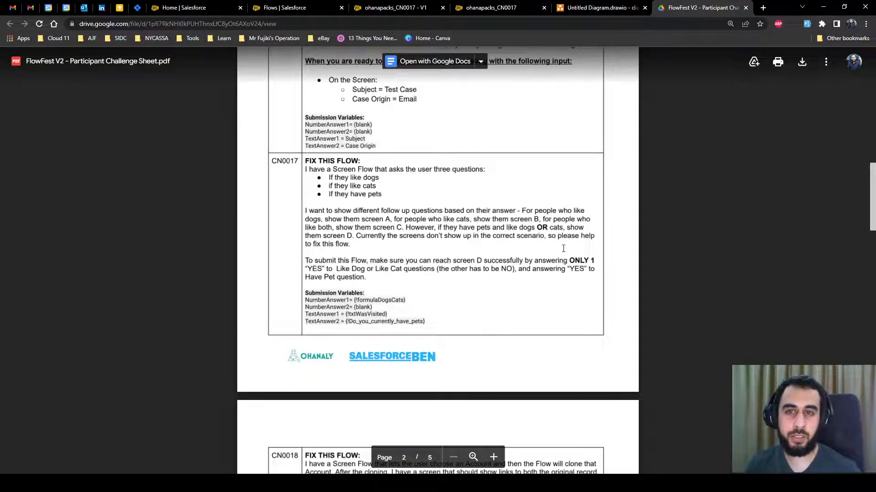